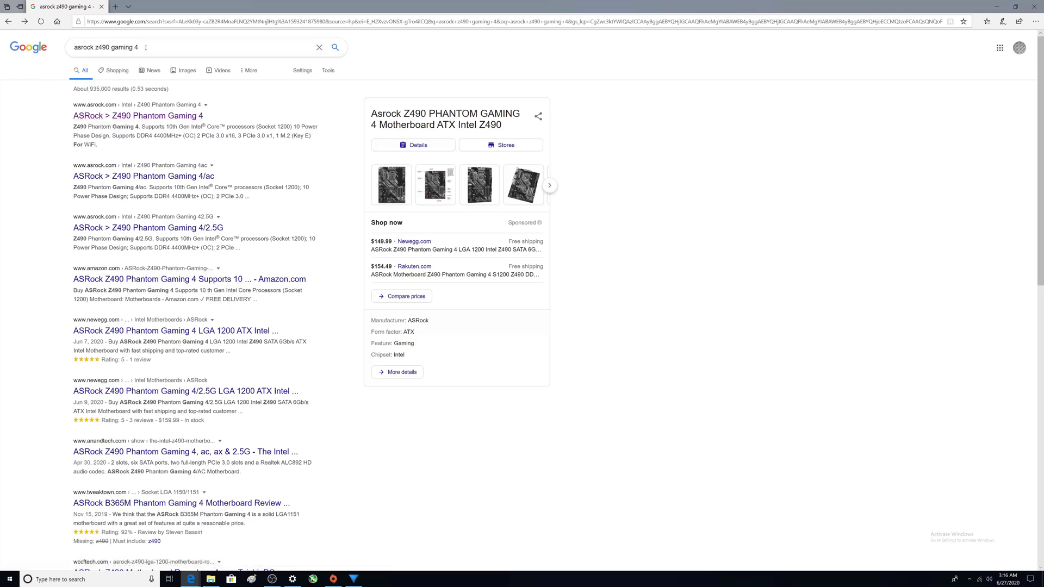
Step: Open the official ASRock Z490 Phantom Gaming 4 product page from the Google results
{"action": "left_click_drag", "start_coordinate": [146, 48], "coordinate": [74, 47]}
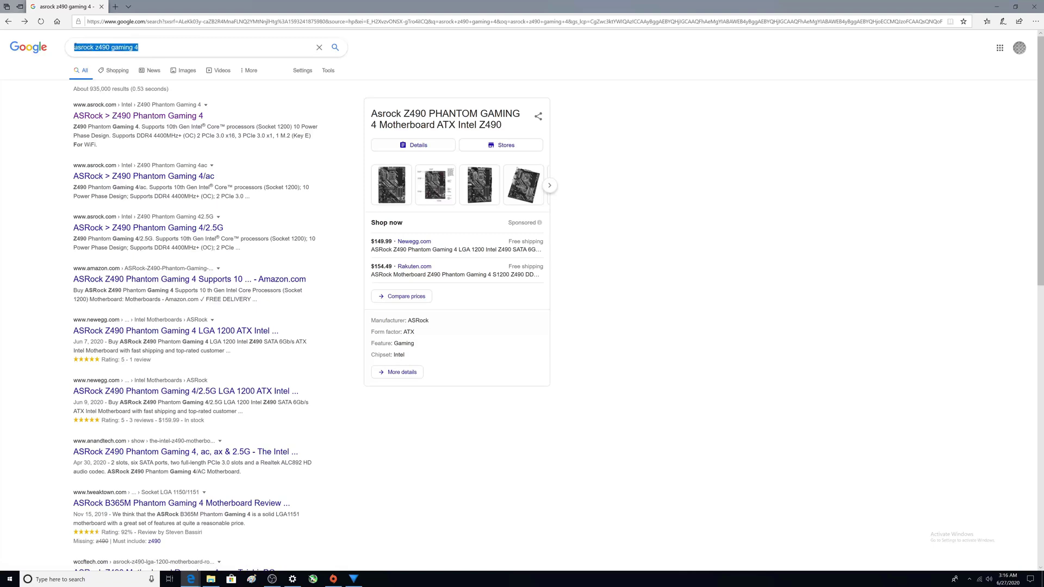
{"action": "left_click", "coordinate": [34, 88]}
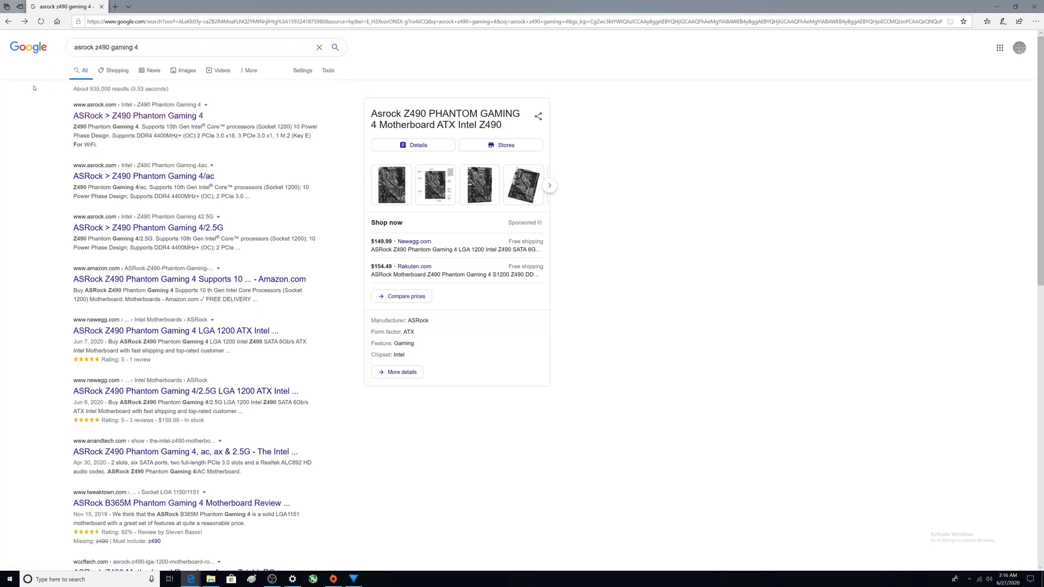
{"action": "left_click", "coordinate": [120, 117]}
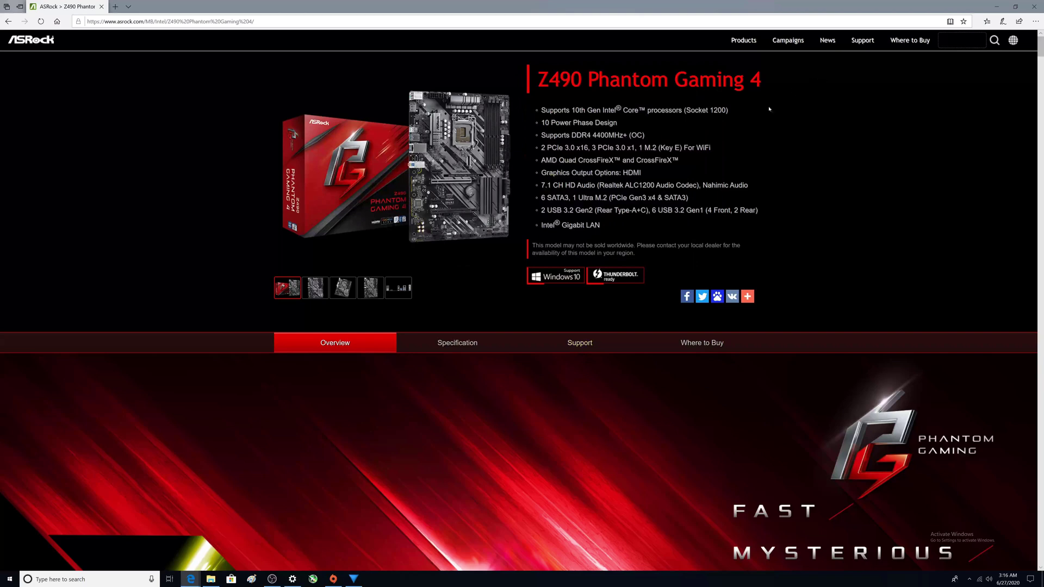
Step: Show the board's Support section and its manuals list, including User Manual and RAID guides
{"action": "left_click", "coordinate": [581, 344]}
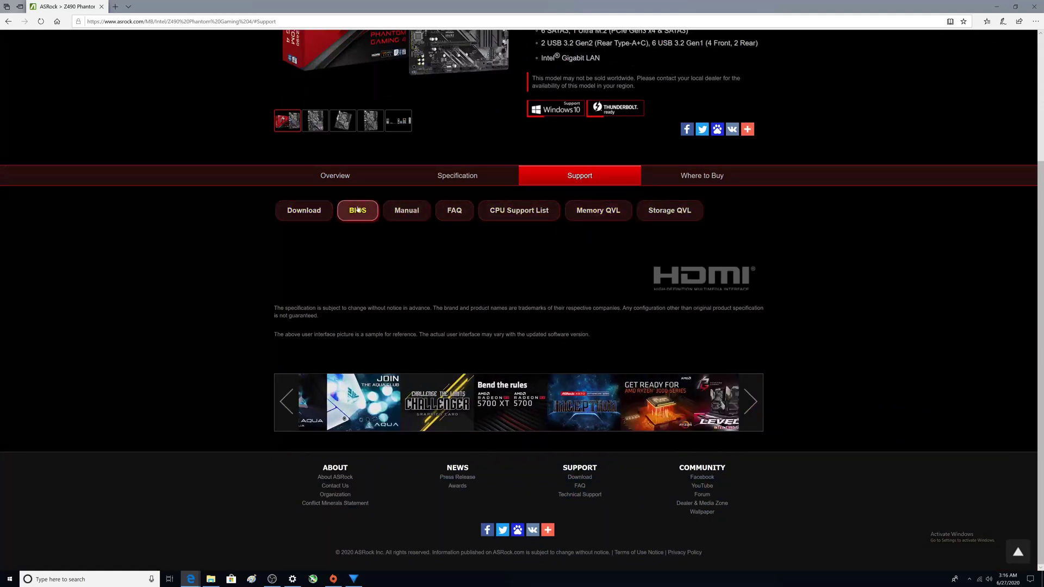
{"action": "left_click", "coordinate": [408, 211]}
{"action": "scroll", "coordinate": [403, 201], "scroll_direction": "down", "scroll_amount": 1}
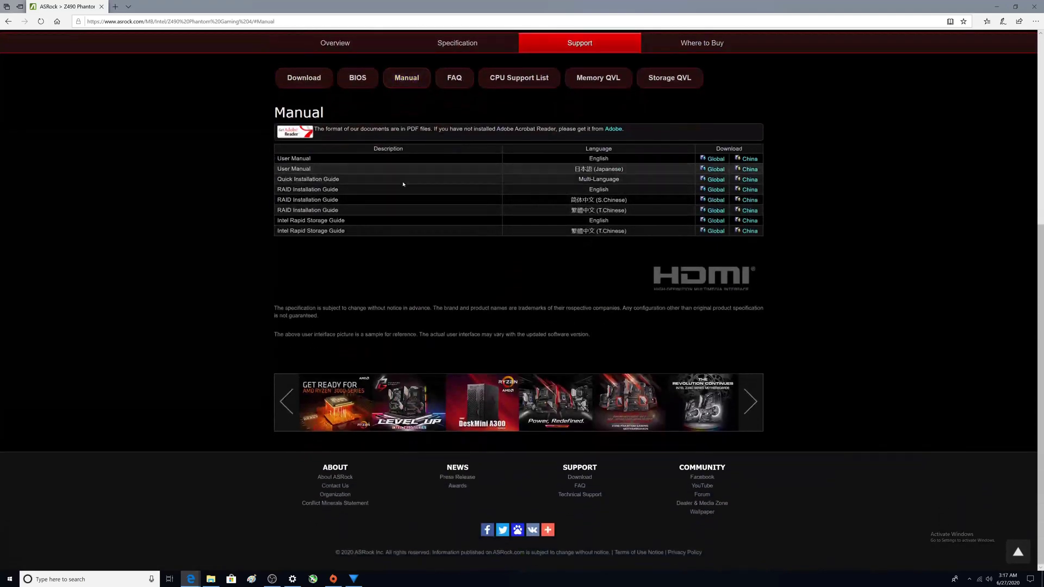
{"action": "scroll", "coordinate": [399, 199], "scroll_direction": "up", "scroll_amount": 2}
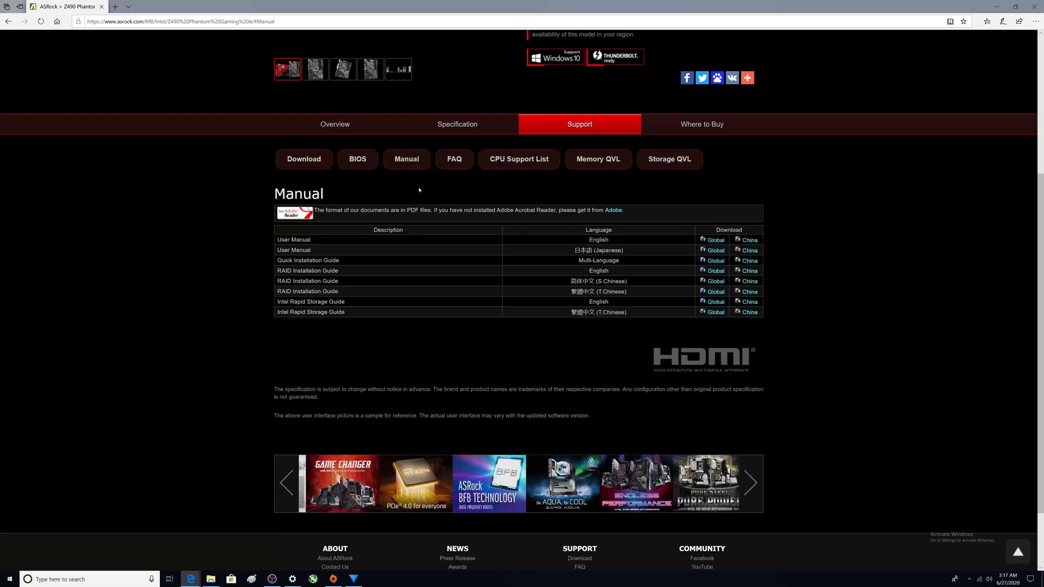
Step: Browse the CPU Support List, then show the Windows 10 64bit driver downloads
{"action": "left_click", "coordinate": [517, 160]}
{"action": "scroll", "coordinate": [294, 164], "scroll_direction": "down", "scroll_amount": 1}
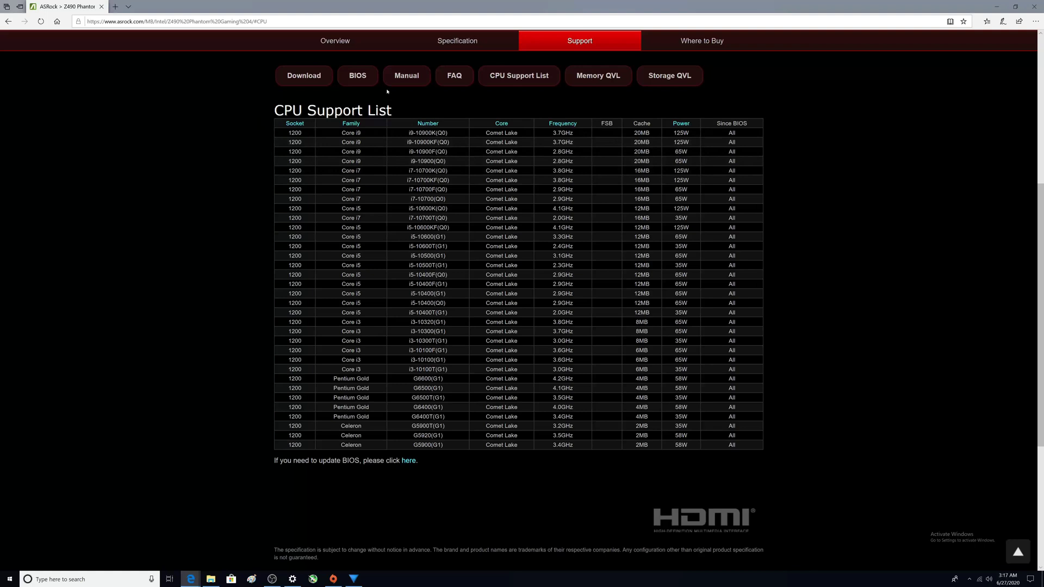
{"action": "left_click", "coordinate": [303, 77]}
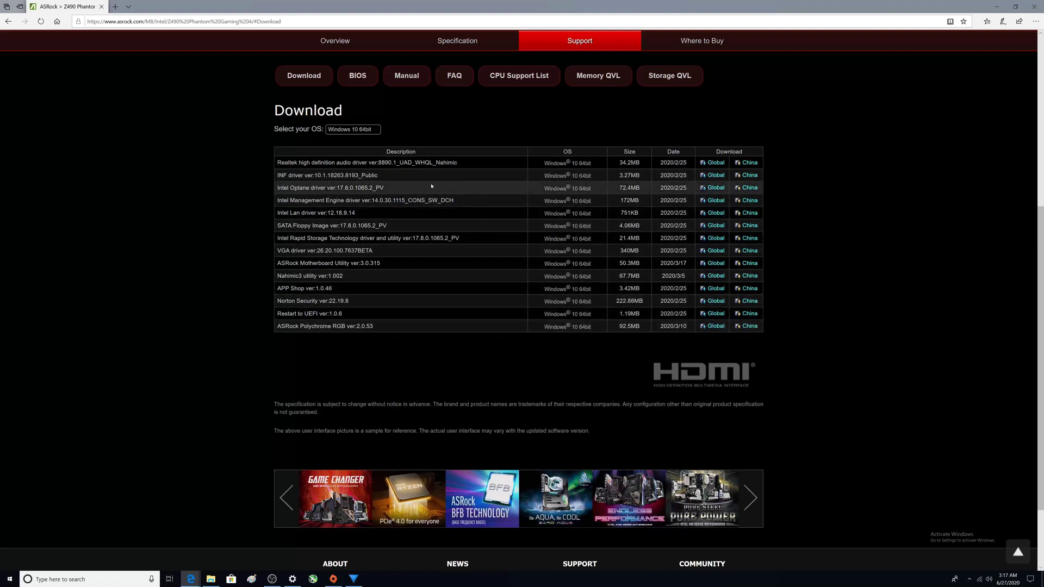
Step: Show the BIOS versions list and highlight the 1.50 Windows version's release notes
{"action": "left_click", "coordinate": [366, 74]}
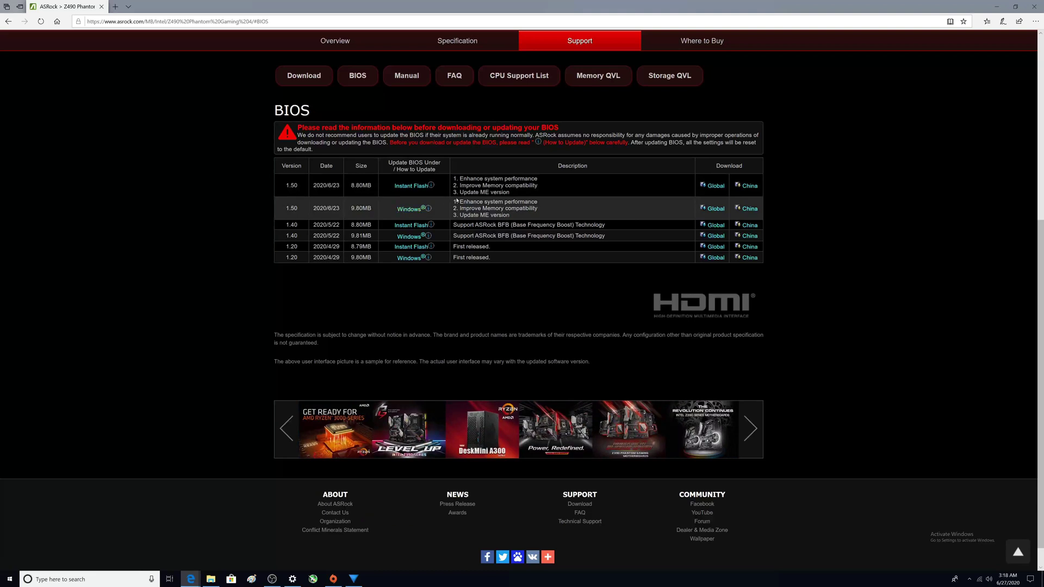
{"action": "left_click_drag", "start_coordinate": [453, 203], "coordinate": [513, 214]}
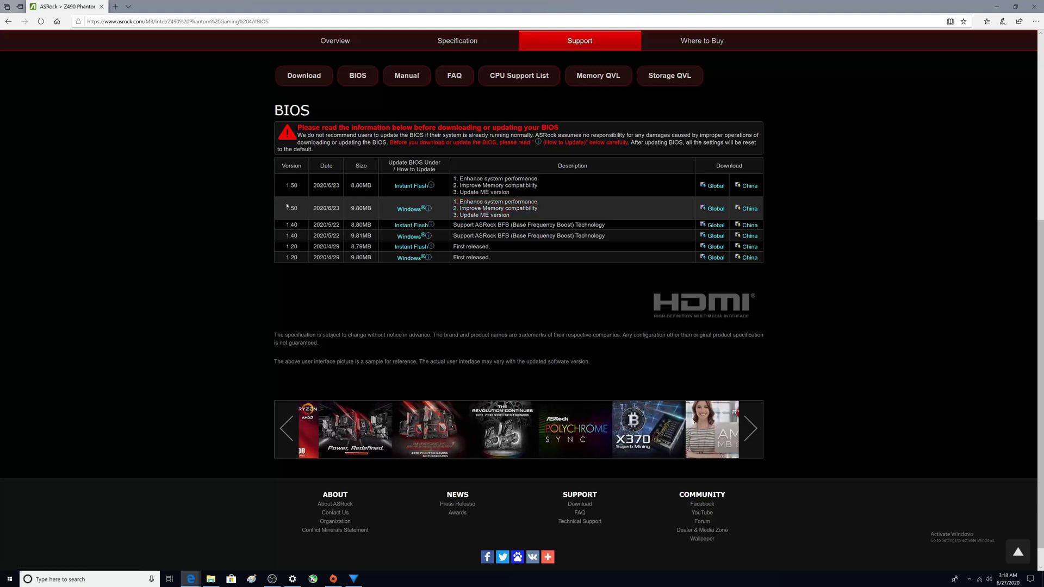
{"action": "left_click", "coordinate": [295, 184]}
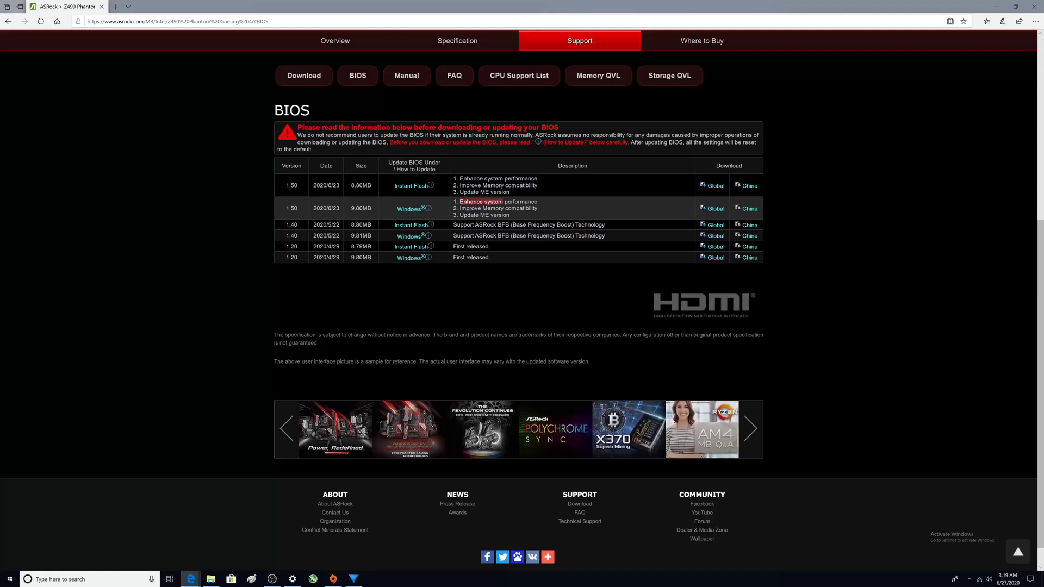
{"action": "left_click_drag", "start_coordinate": [520, 203], "coordinate": [540, 205]}
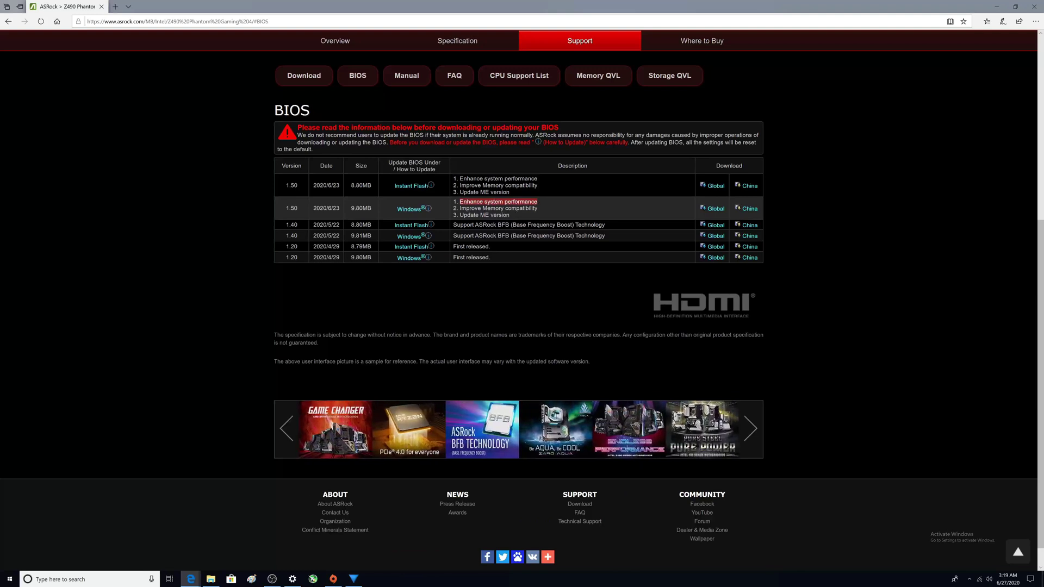
{"action": "left_click_drag", "start_coordinate": [461, 208], "coordinate": [537, 209]}
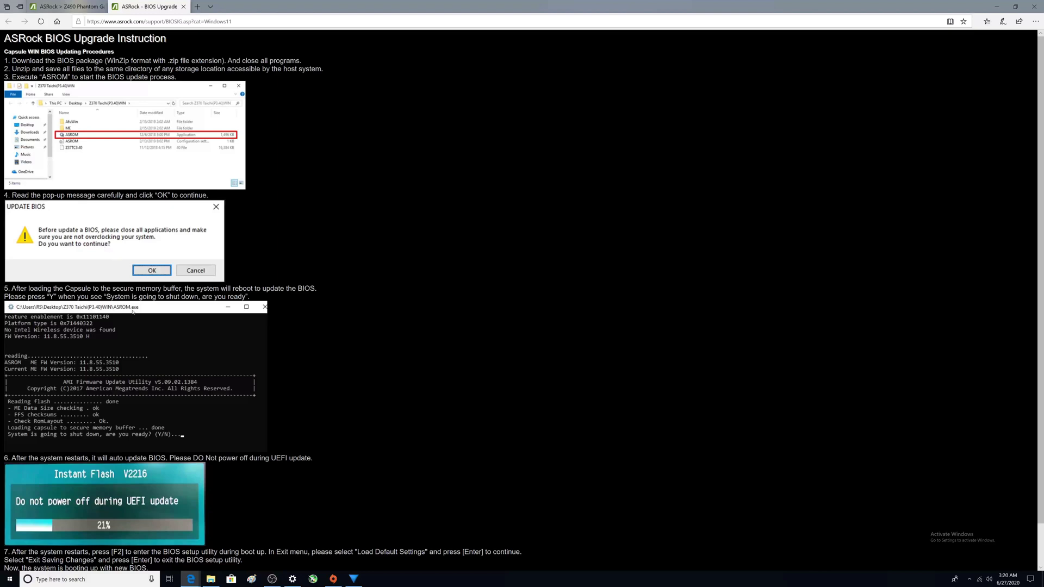
Step: Scroll through the Capsule WIN BIOS upgrade instructions down to step 7
{"action": "scroll", "coordinate": [133, 308], "scroll_direction": "down", "scroll_amount": 1}
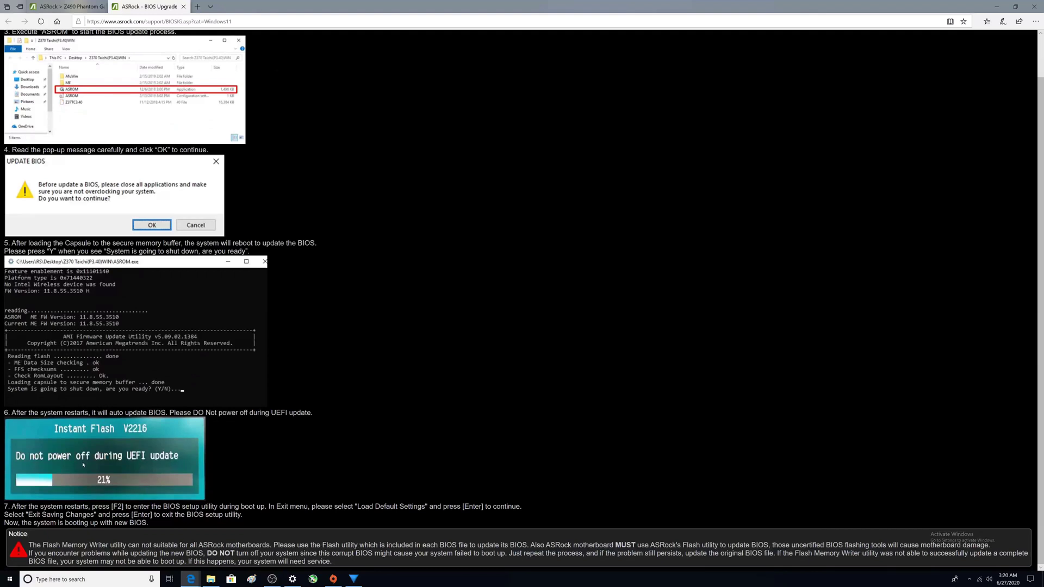
{"action": "scroll", "coordinate": [105, 455], "scroll_direction": "up", "scroll_amount": 1}
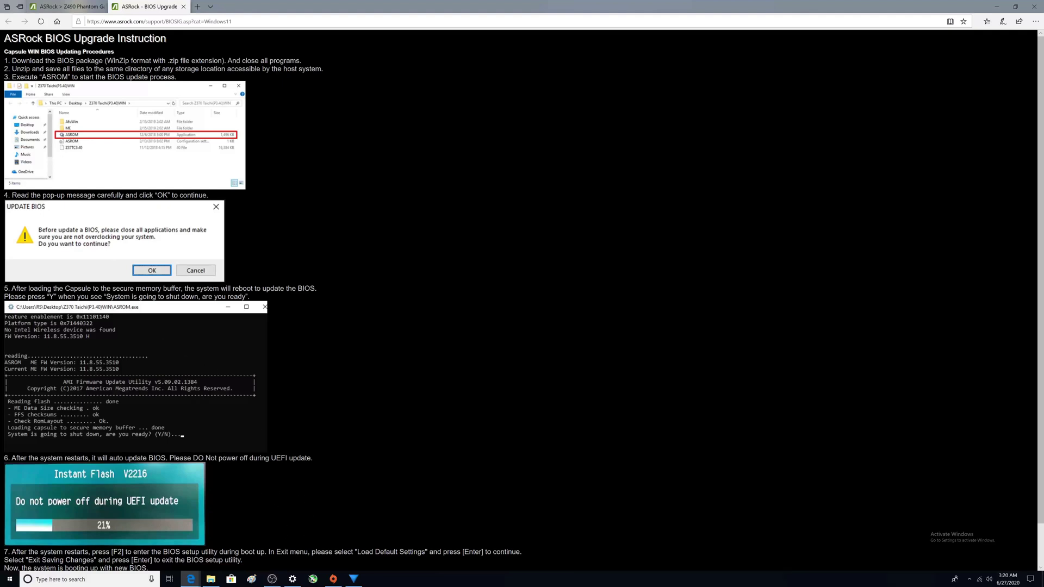
Step: Return to the Z490 Phantom Gaming 4 tab with the BIOS downloads
{"action": "left_click", "coordinate": [66, 6]}
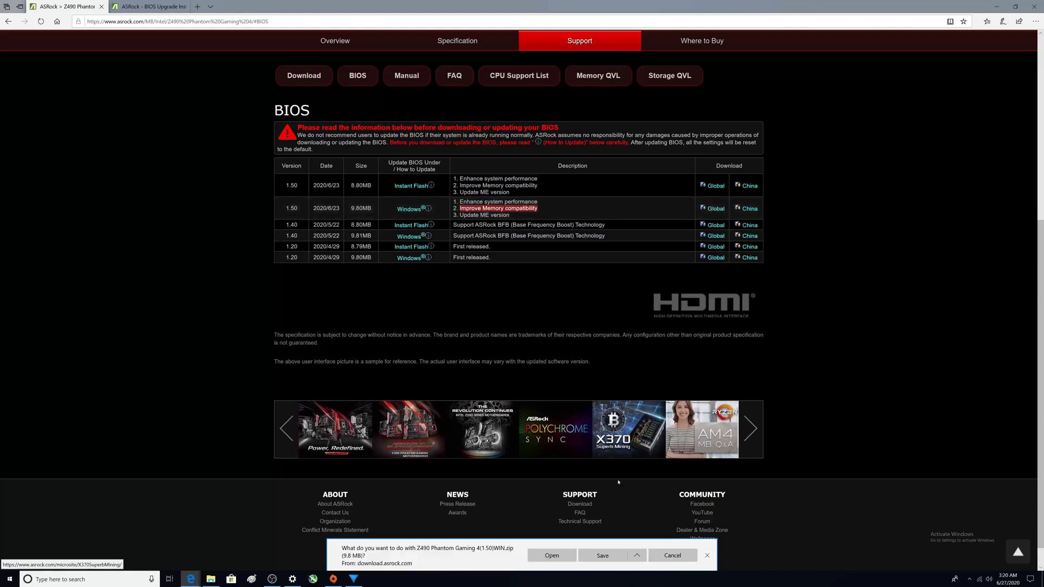
Step: Save Z490 Phantom Gaming 4(1.50)WIN.zip into the Downloads\Z490 bios folder
{"action": "left_click", "coordinate": [636, 556]}
{"action": "left_click", "coordinate": [603, 543]}
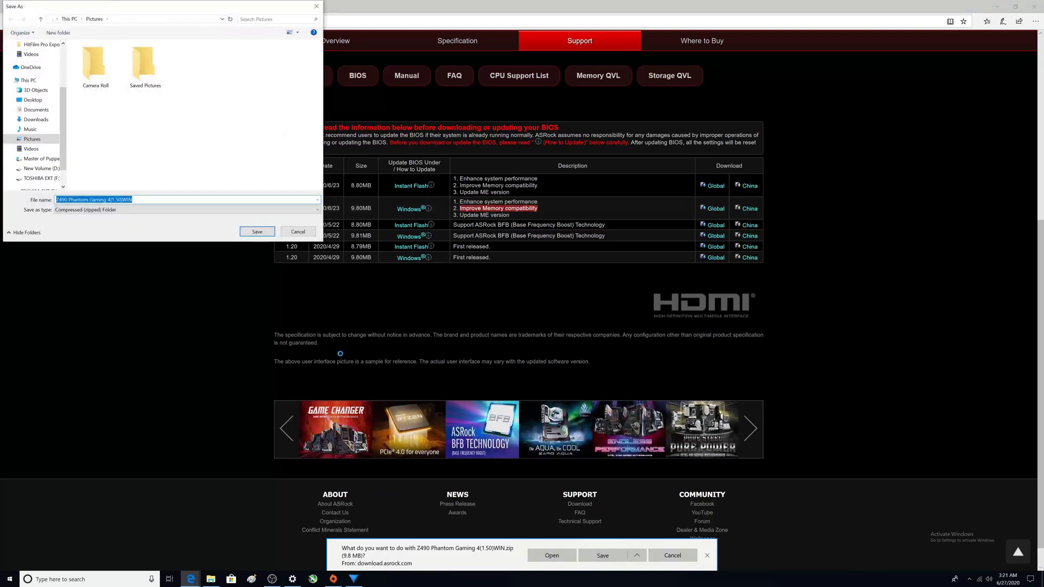
{"action": "left_click", "coordinate": [36, 119]}
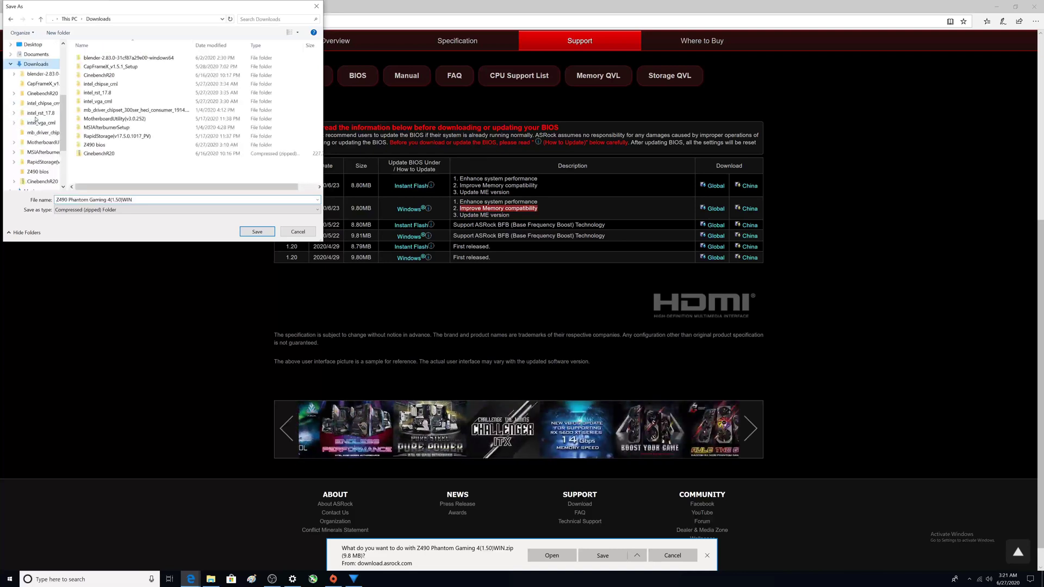
{"action": "double_click", "coordinate": [89, 145]}
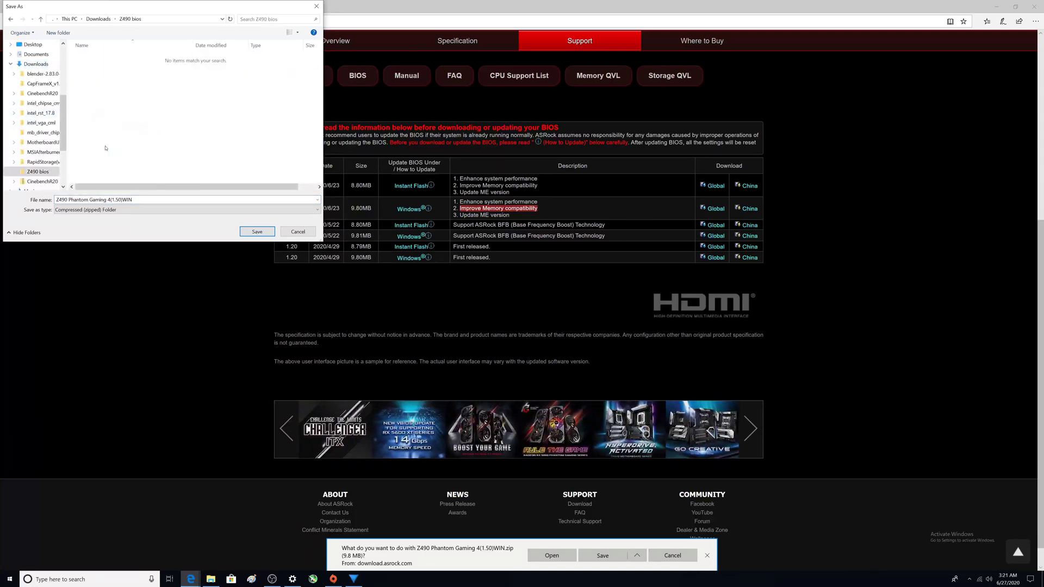
{"action": "left_click", "coordinate": [255, 232]}
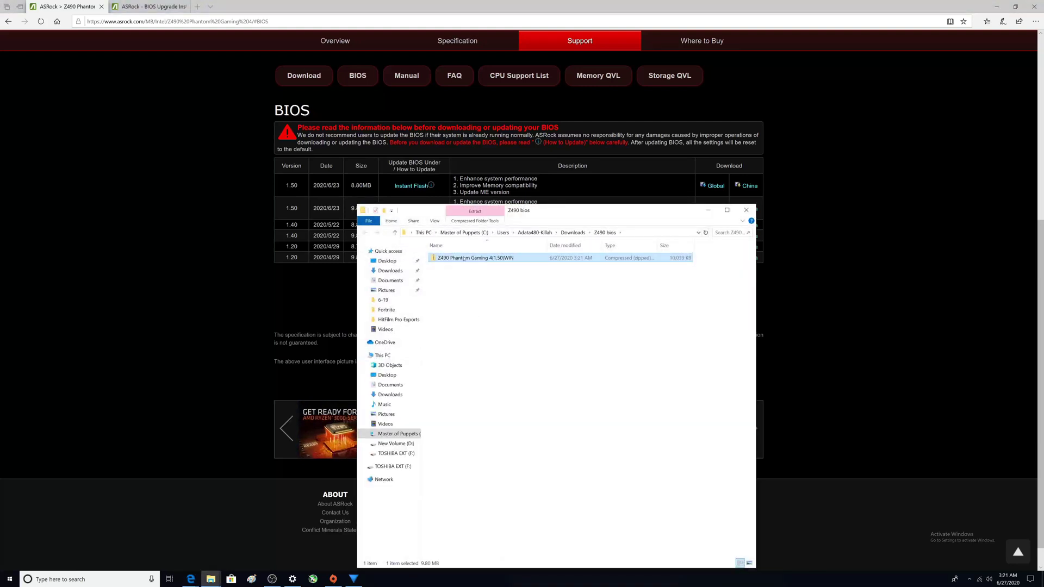
Step: Extract all files from the BIOS zip into its suggested folder
{"action": "right_click", "coordinate": [458, 260]}
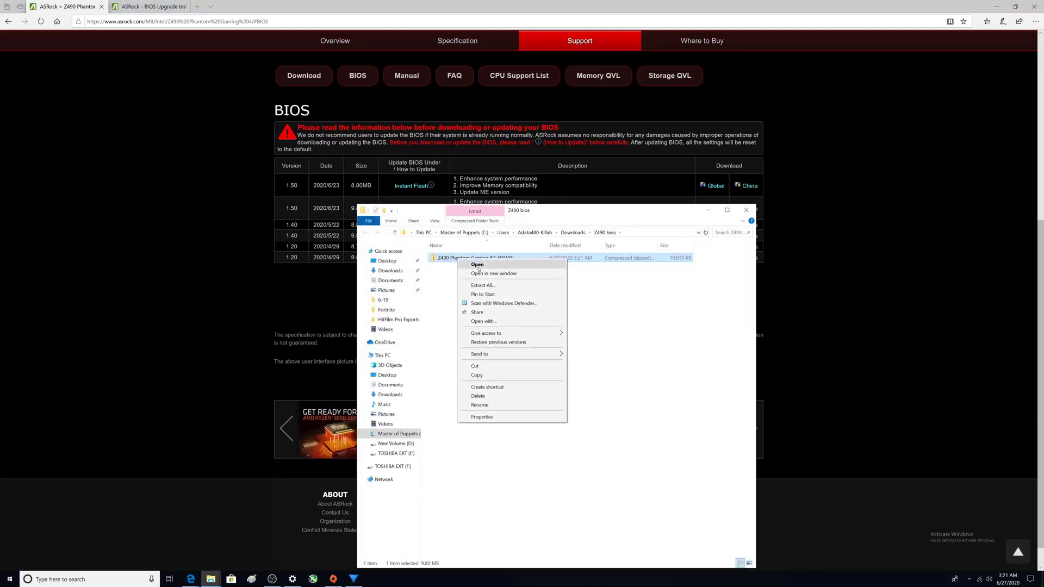
{"action": "left_click", "coordinate": [483, 285]}
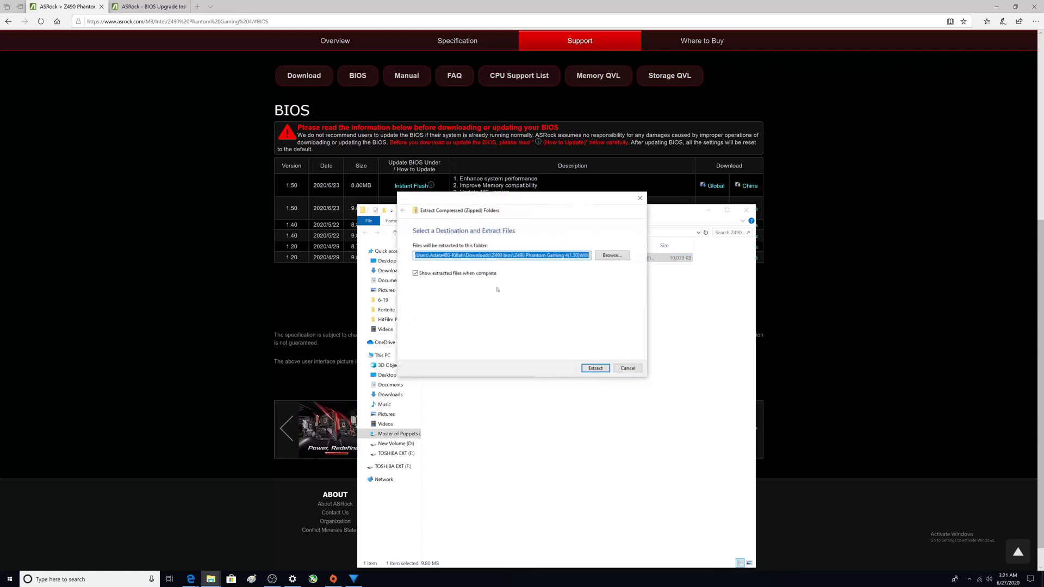
{"action": "left_click", "coordinate": [605, 369]}
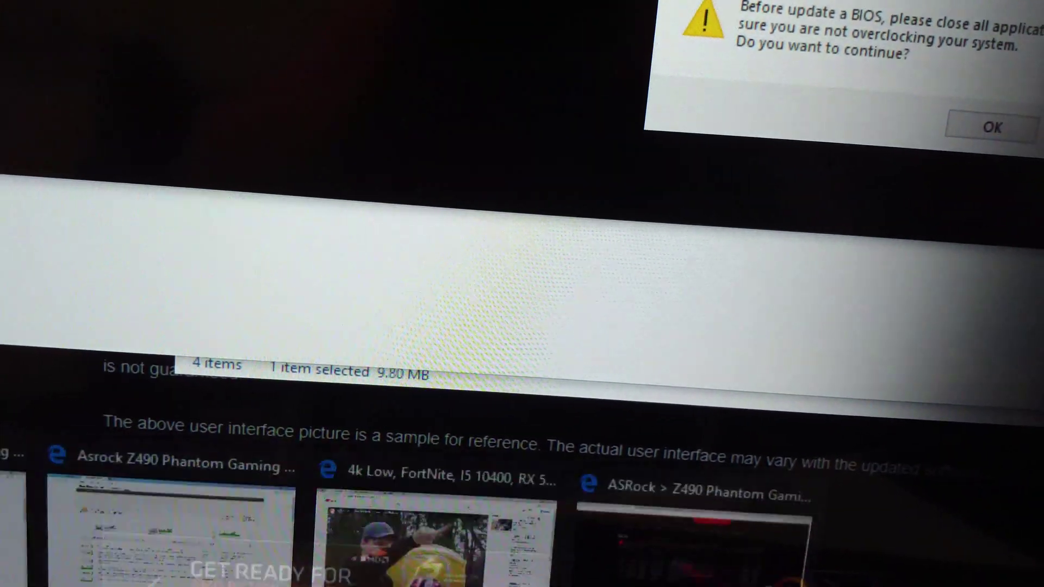
Step: Close all Edge windows and bring the ASROM UPDATE BIOS warning to the front
{"action": "right_click", "coordinate": [304, 585]}
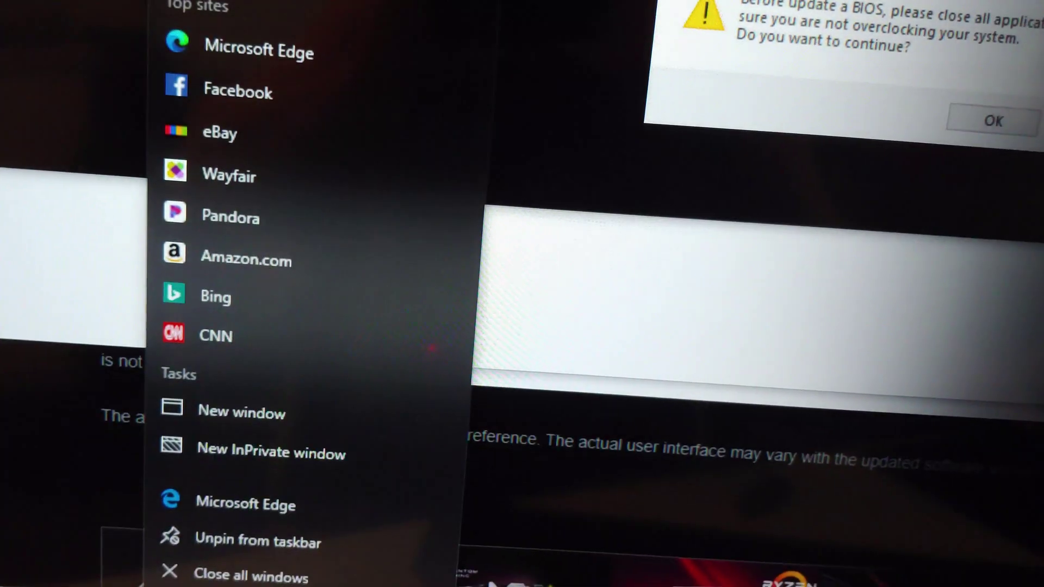
{"action": "left_click", "coordinate": [251, 575]}
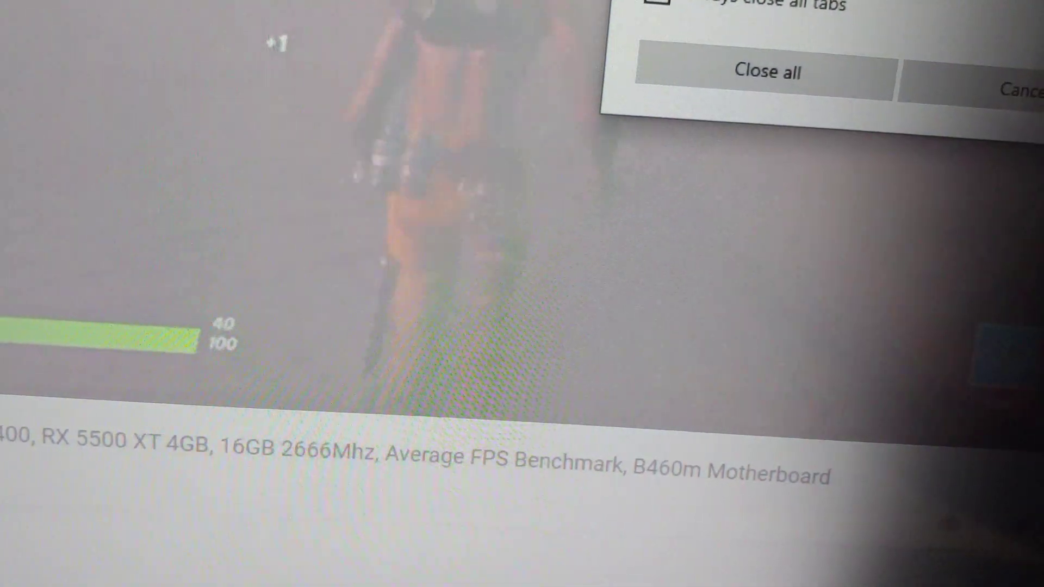
{"action": "left_click", "coordinate": [771, 81]}
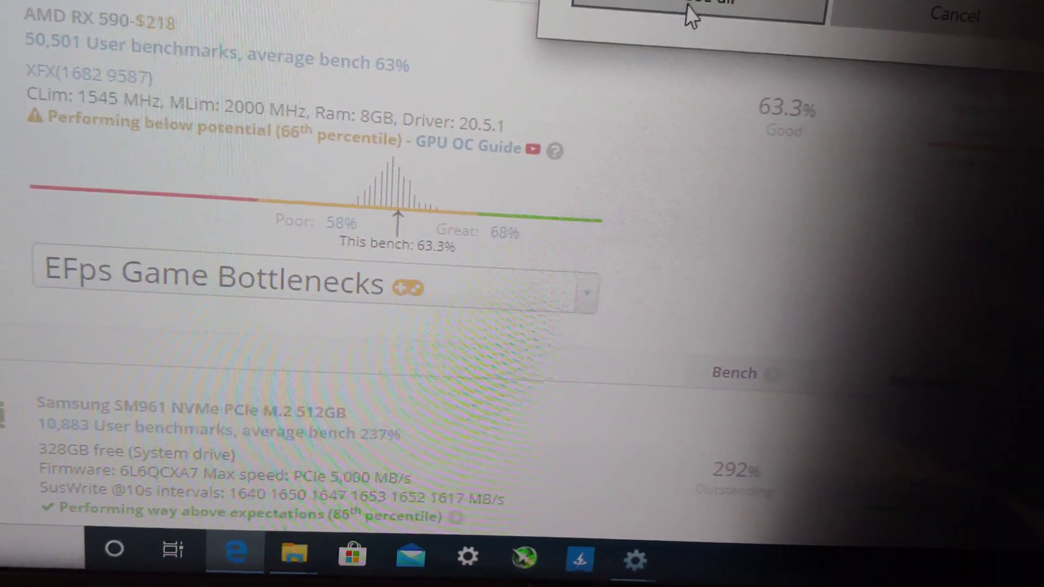
{"action": "left_click", "coordinate": [691, 15]}
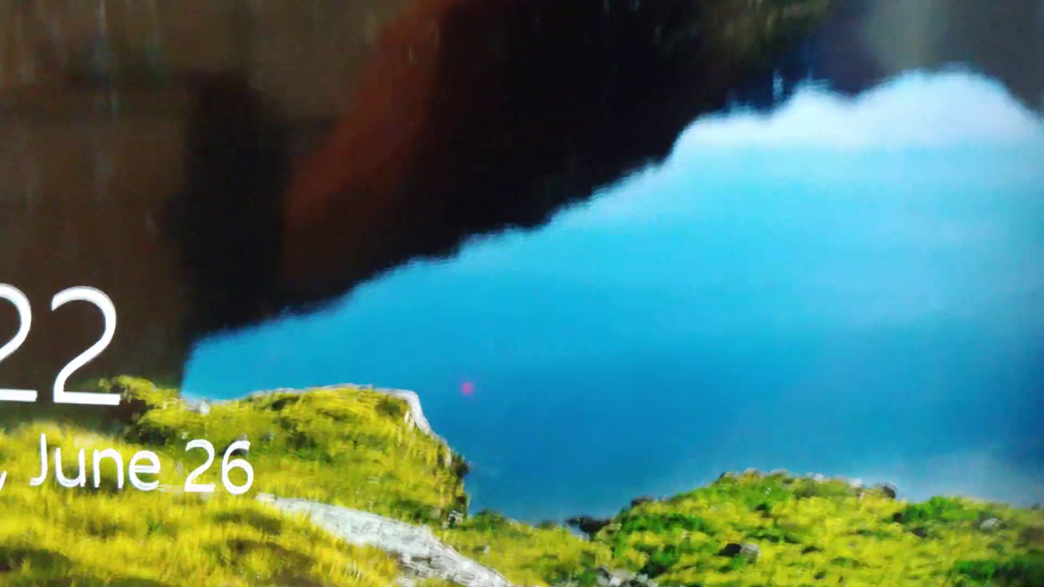
Step: Get past the lock screen and open System Information from the Start search
{"action": "key", "text": "Return"}
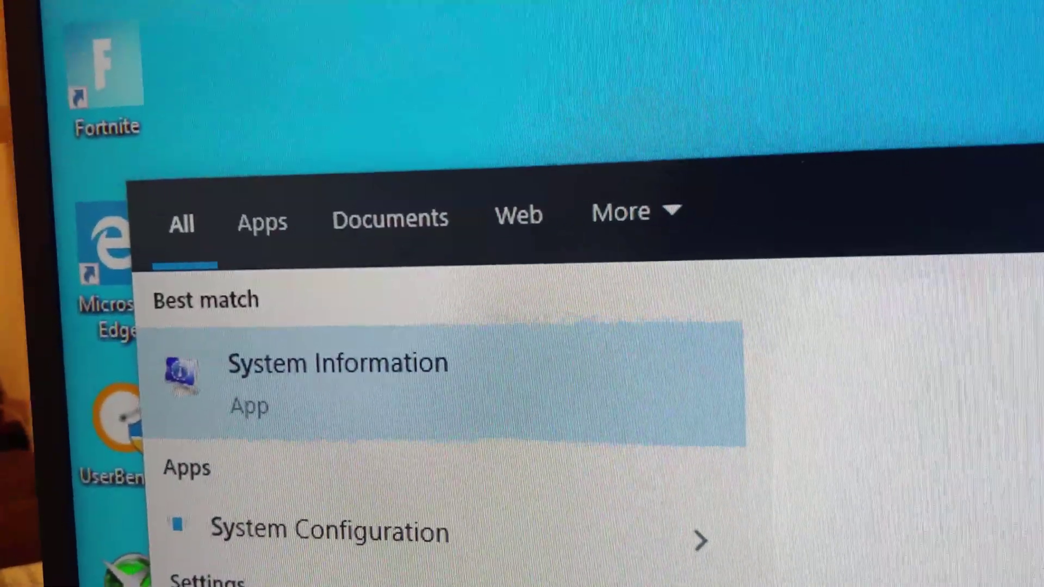
{"action": "key", "text": "Return"}
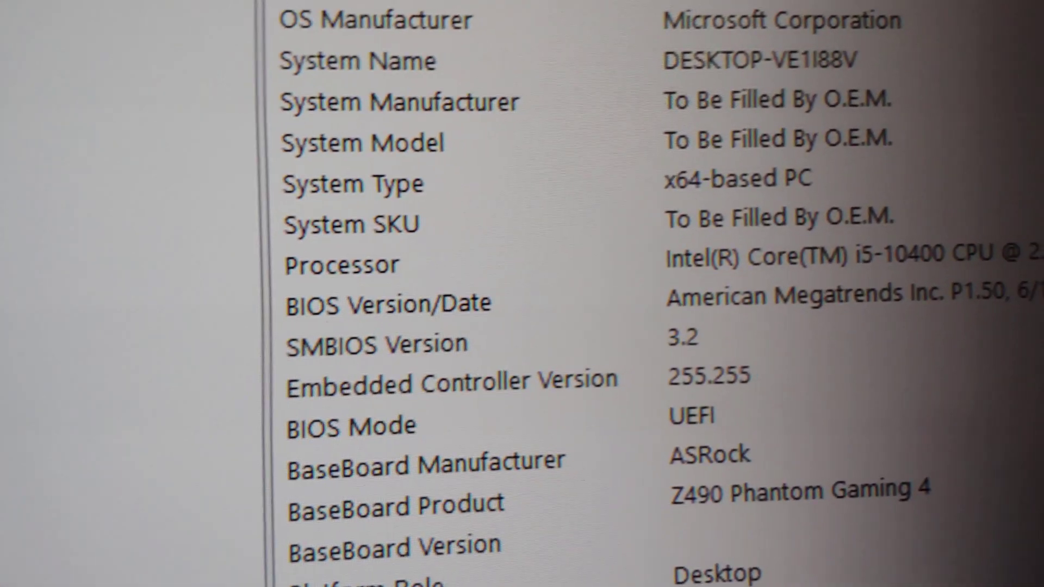